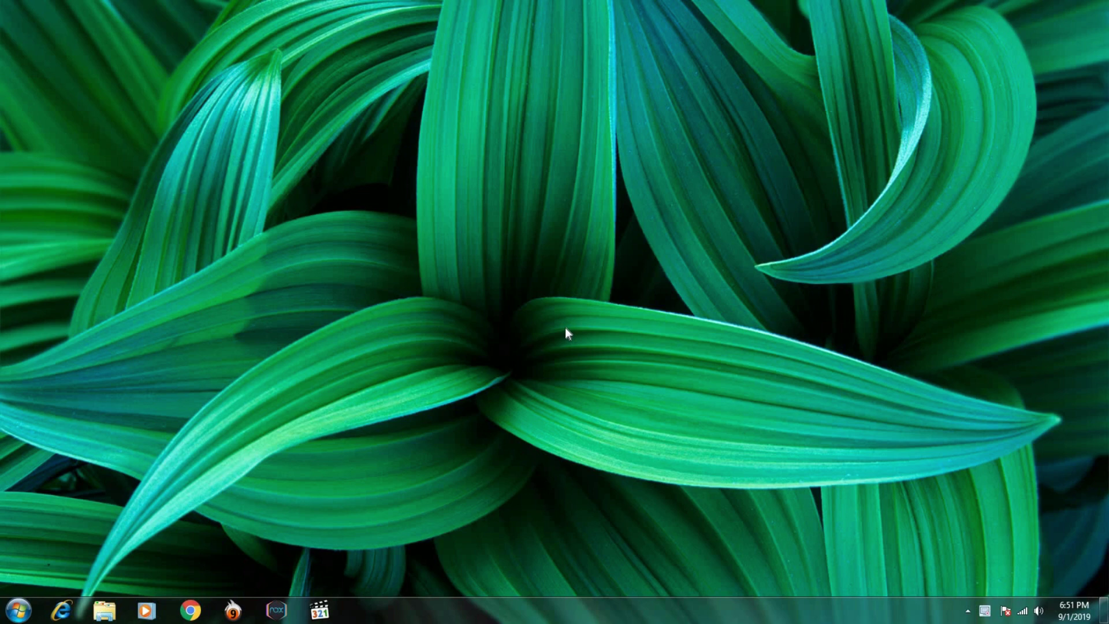
# Run Usb_Format_Tool_2.exe from Local Disk (C:) as administrator in free mode, then close Explorer.
pyautogui.click(18, 610)
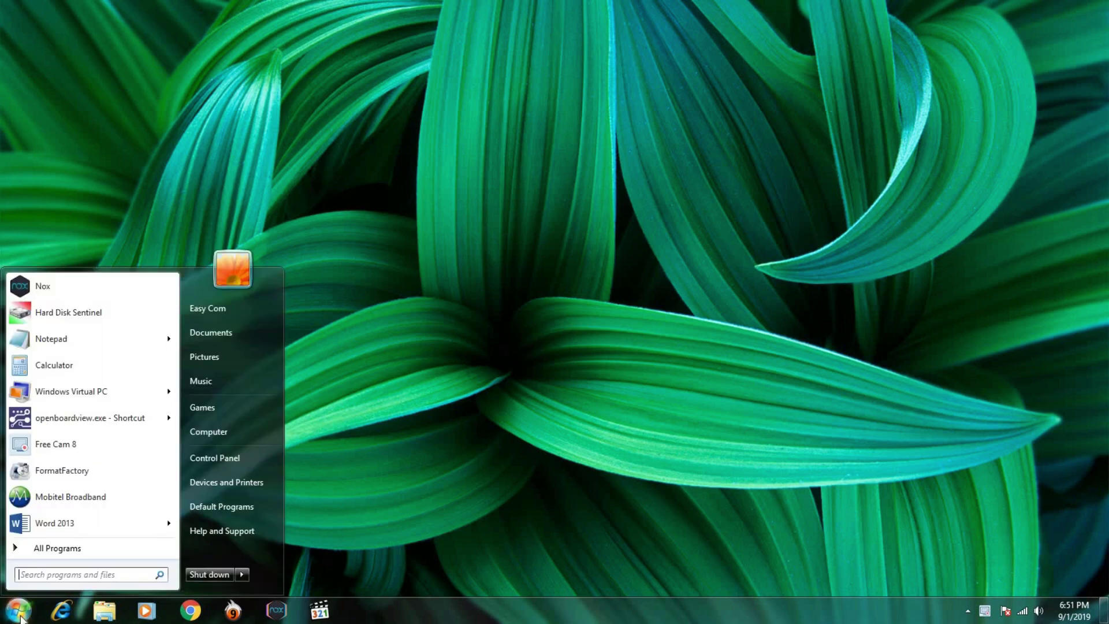
pyautogui.click(224, 438)
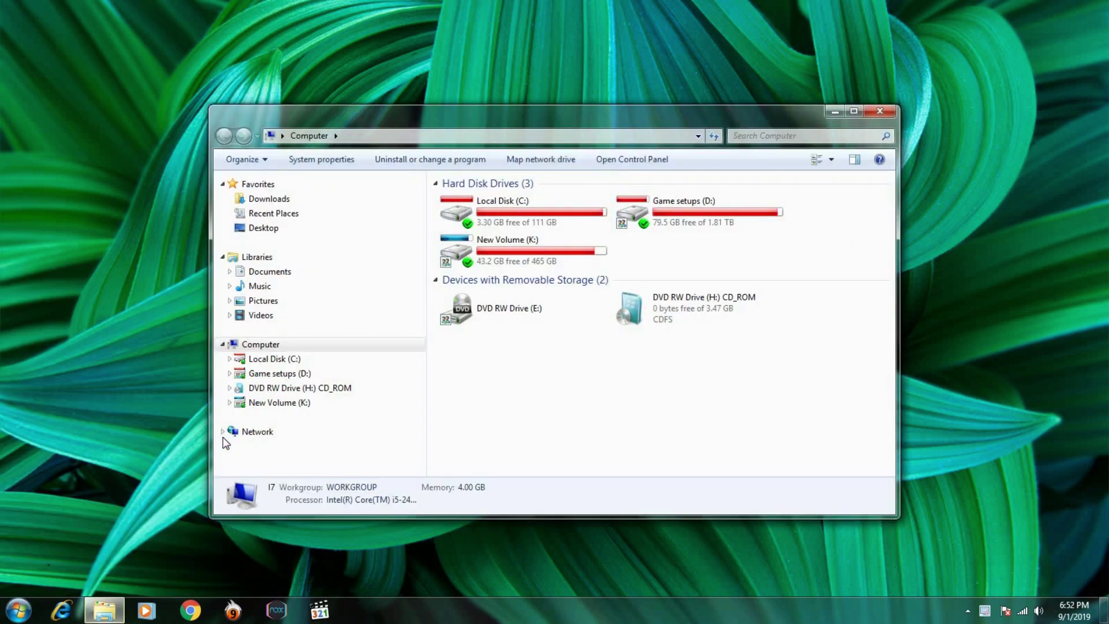
pyautogui.doubleClick(501, 218)
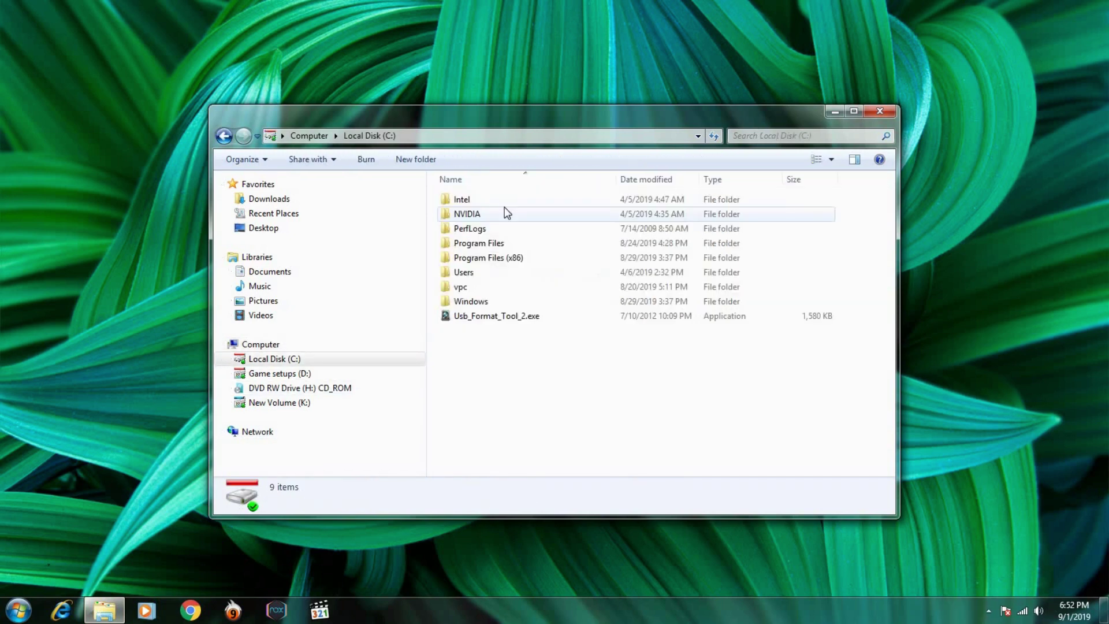
pyautogui.rightClick(522, 319)
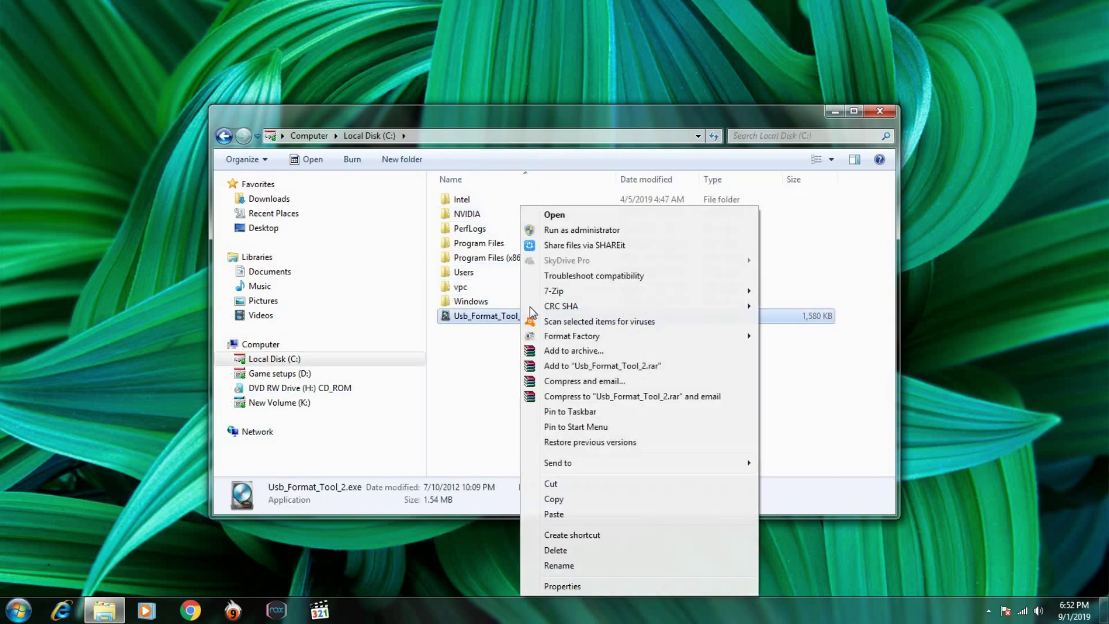
pyautogui.click(581, 230)
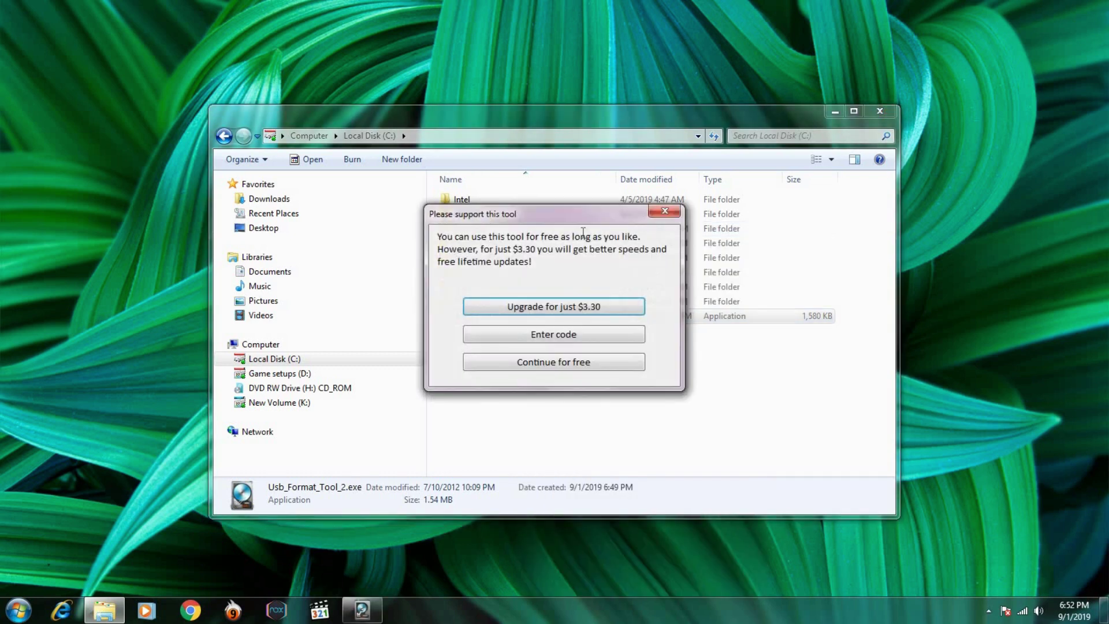
pyautogui.click(588, 361)
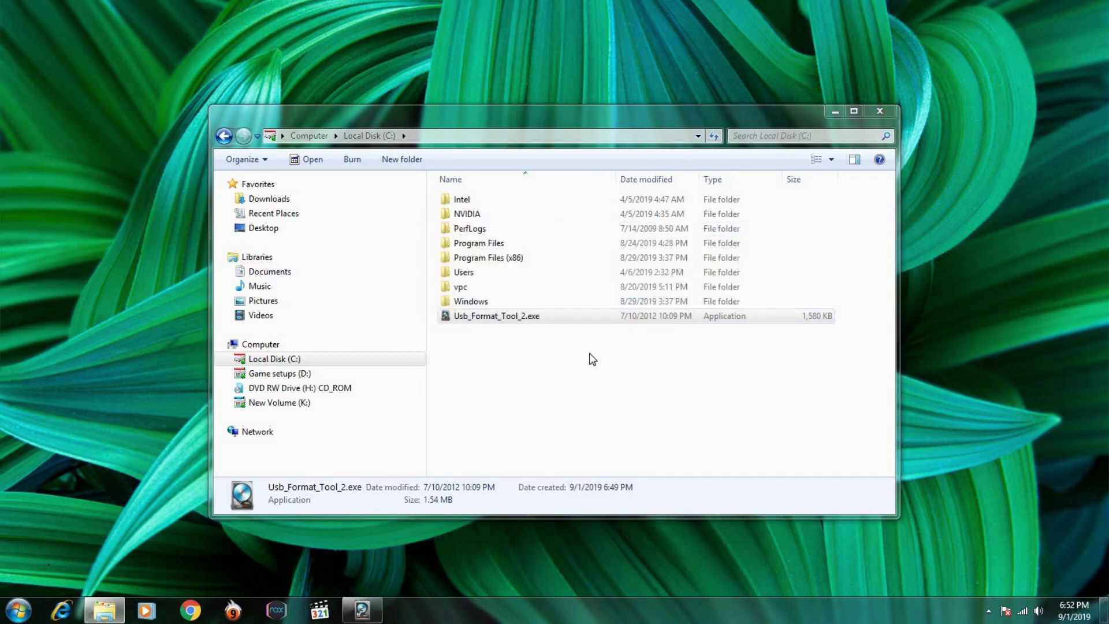
pyautogui.click(891, 112)
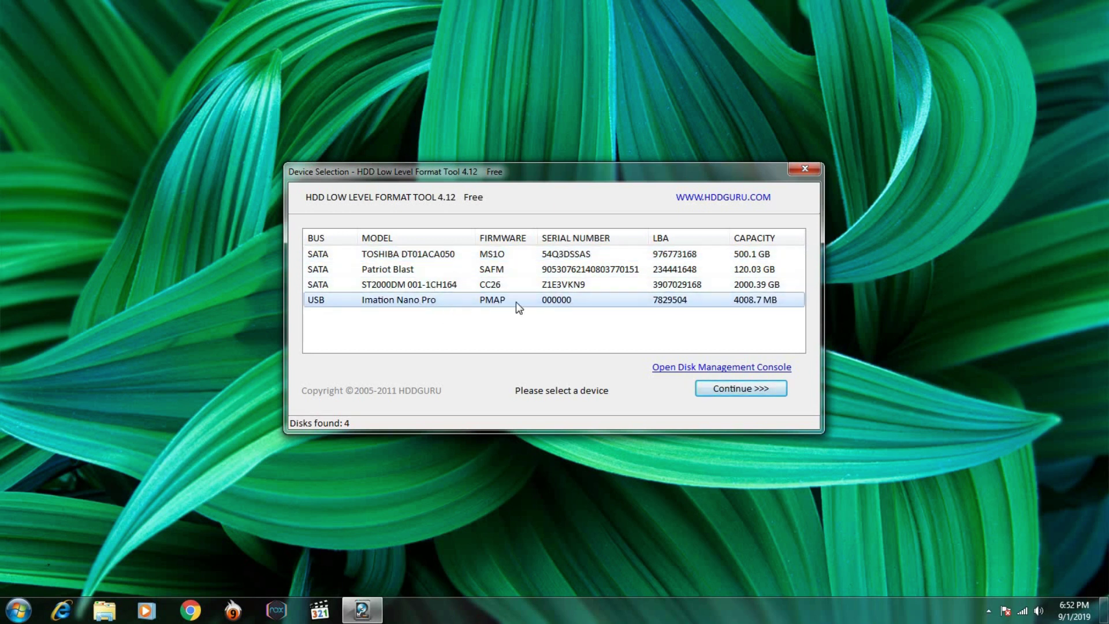
# Choose the 4008.7 MB Imation Nano Pro USB drive to view its device details.
pyautogui.click(741, 389)
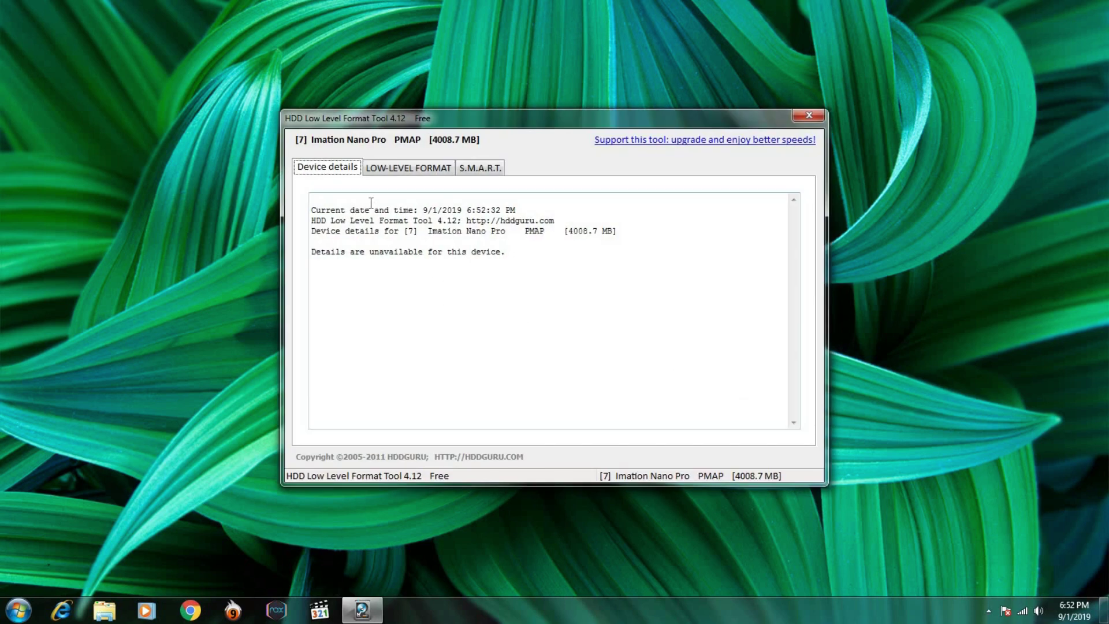
# Start a full (non-quick) low-level format of the Imation Nano Pro drive, accepting the erase warning.
pyautogui.click(413, 173)
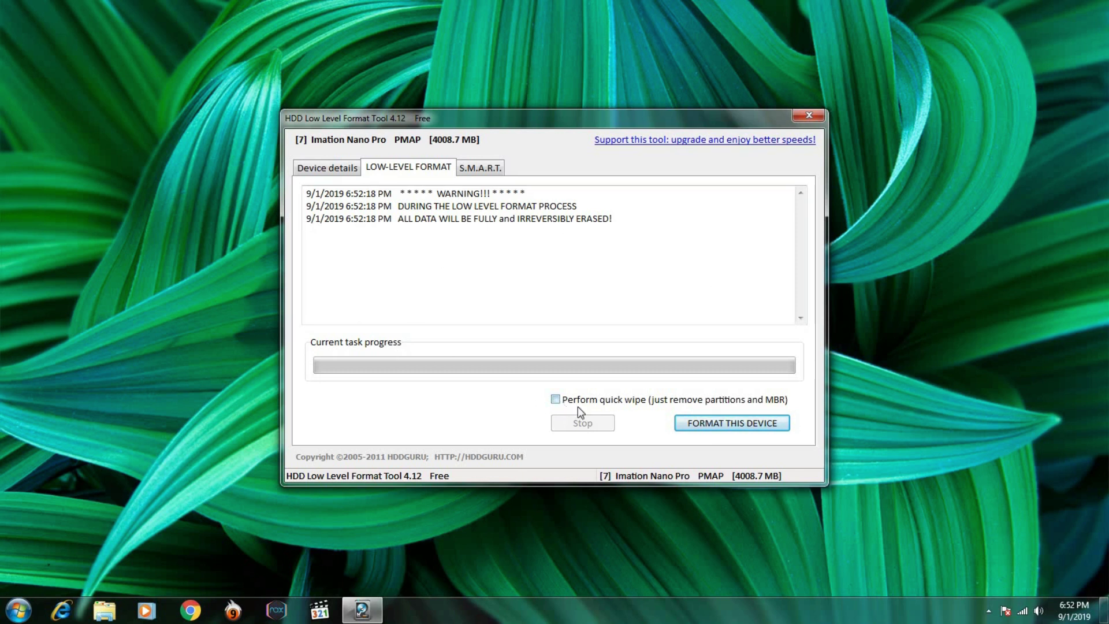
pyautogui.click(751, 428)
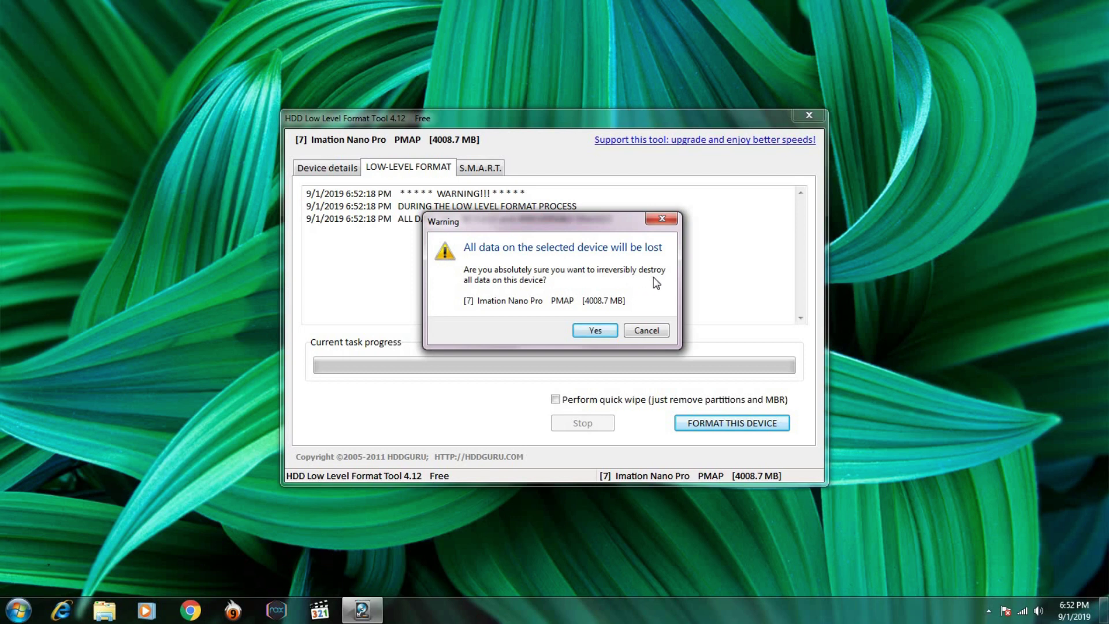
pyautogui.click(607, 333)
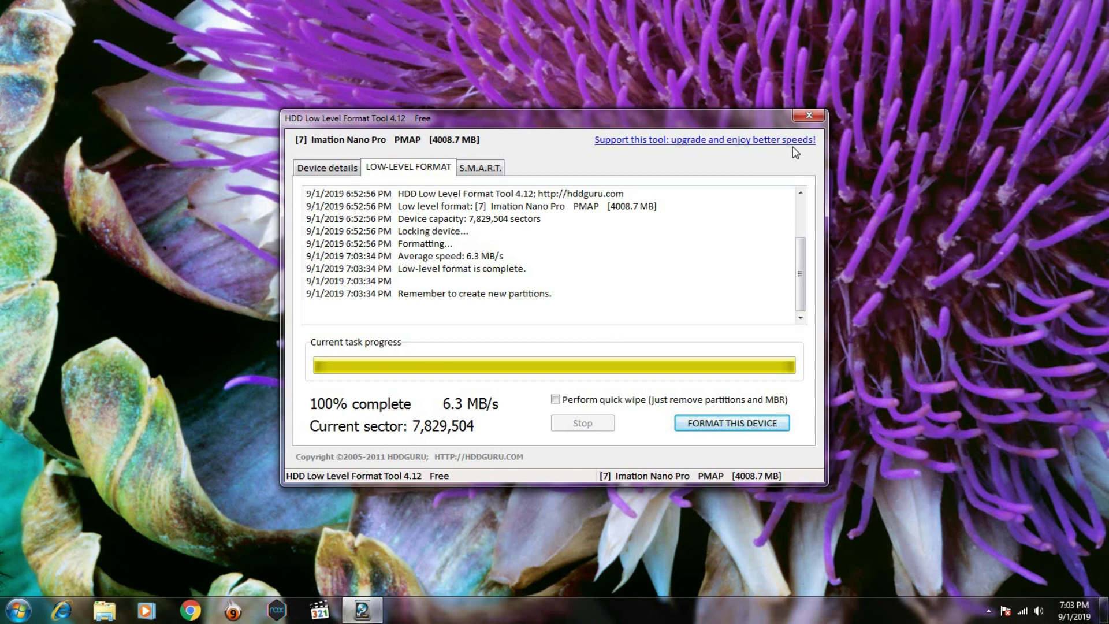
# Wait for the low-level format to finish at 100% across 7,829,504 sectors.
pyautogui.moveTo(781, 123); pyautogui.dragTo(800, 119)
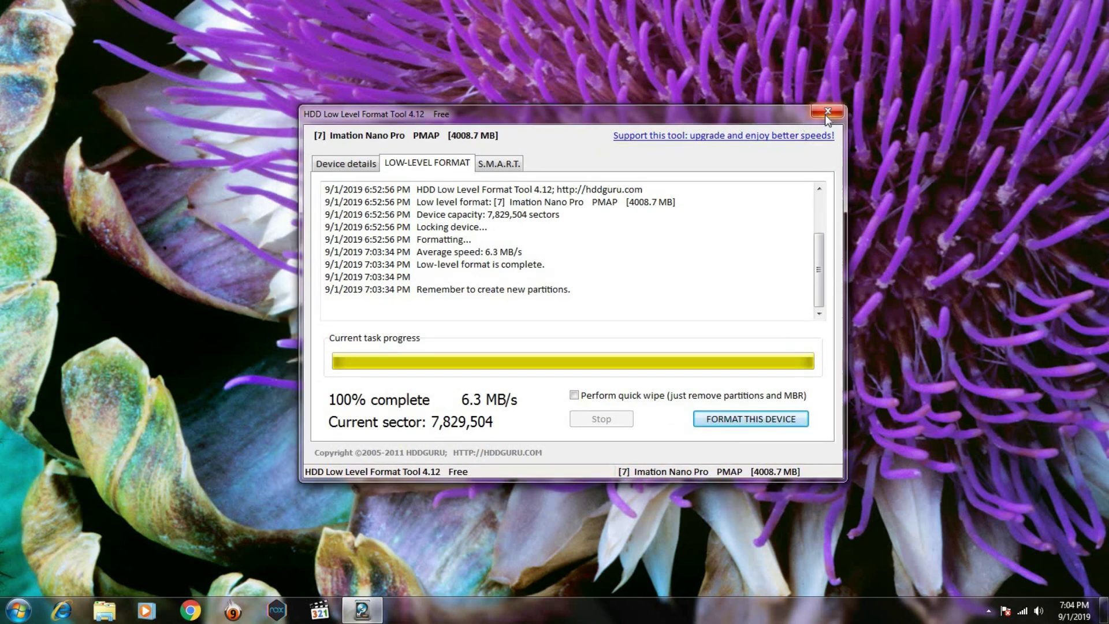
# Close the format tool and open the Computer window in Explorer.
pyautogui.click(826, 112)
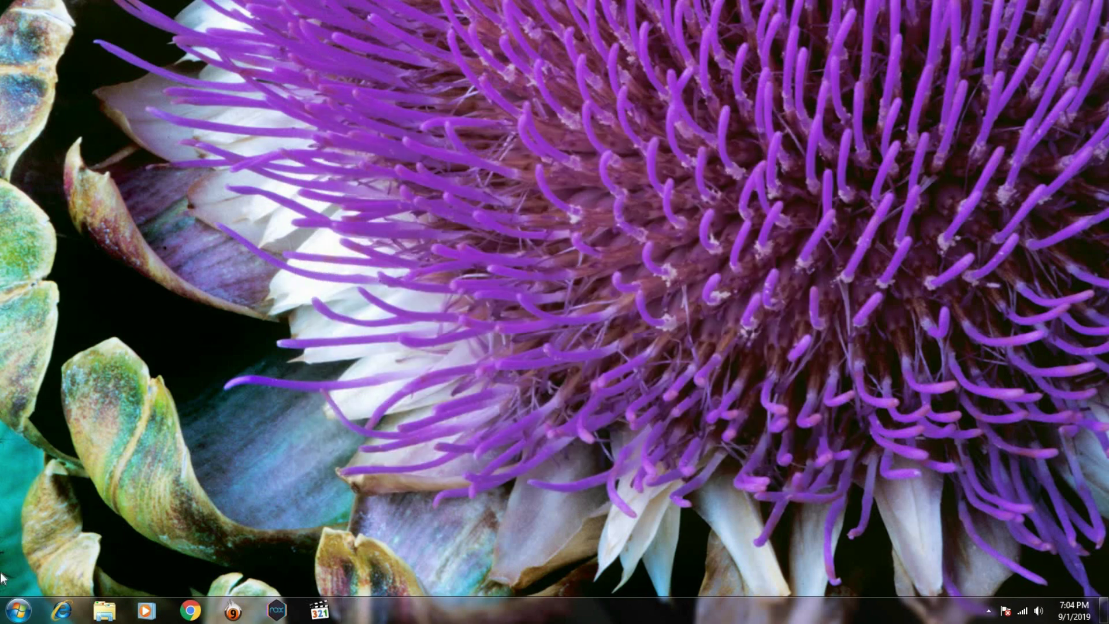
pyautogui.click(18, 610)
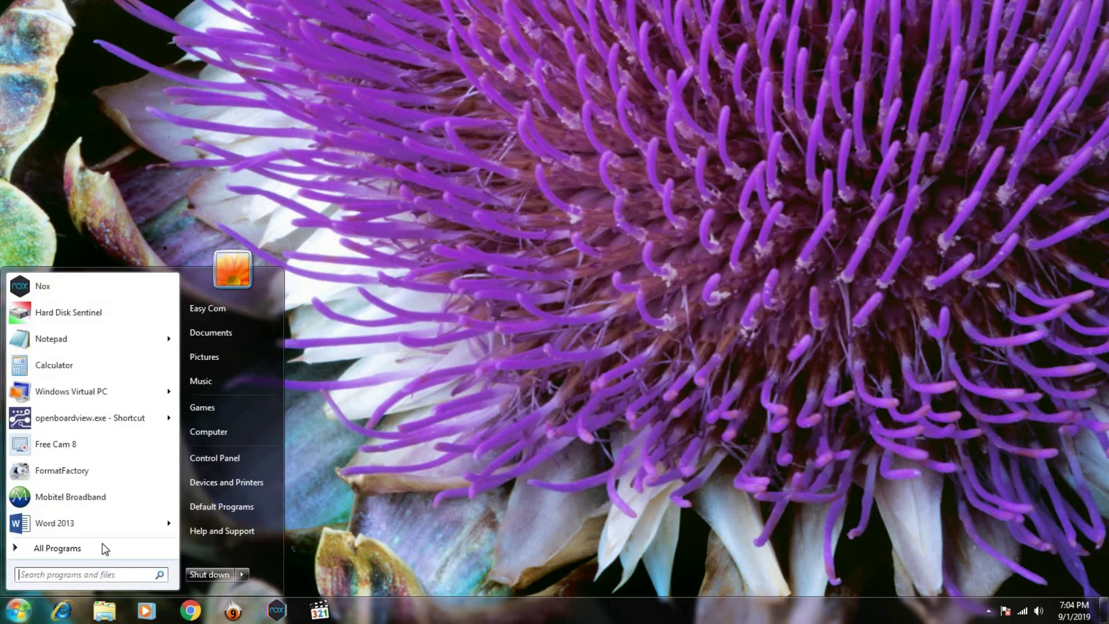
pyautogui.click(206, 434)
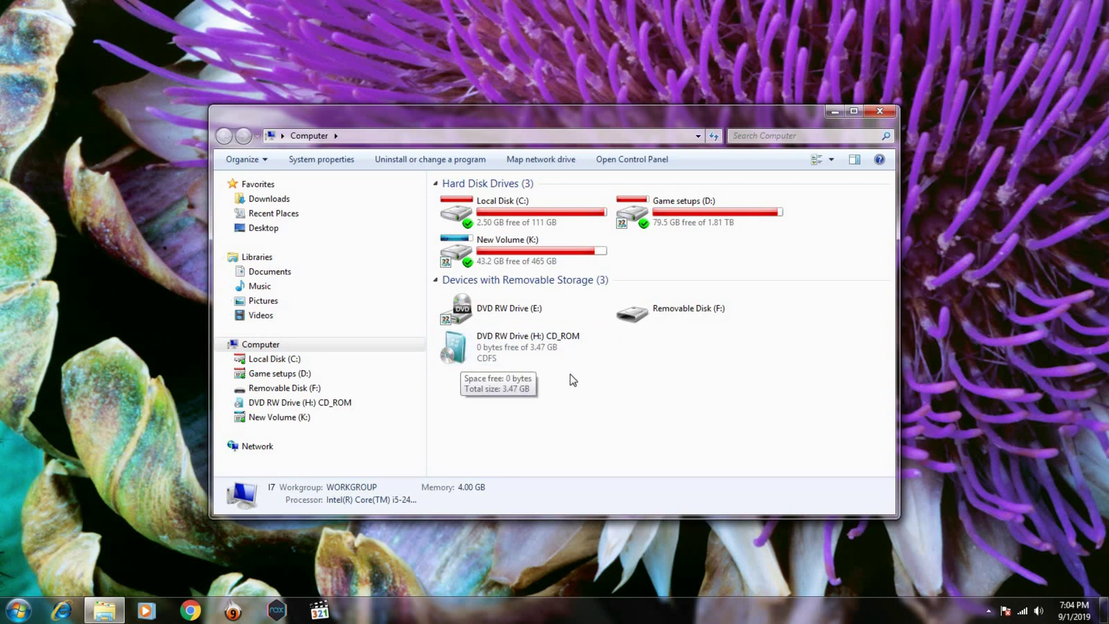
pyautogui.click(286, 345)
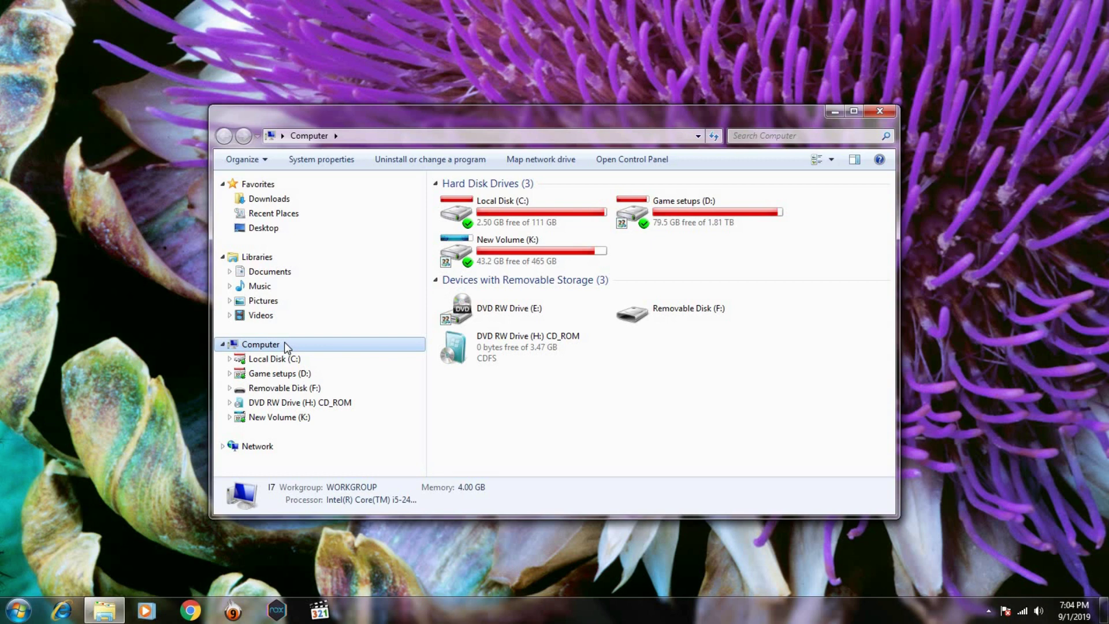
pyautogui.click(491, 382)
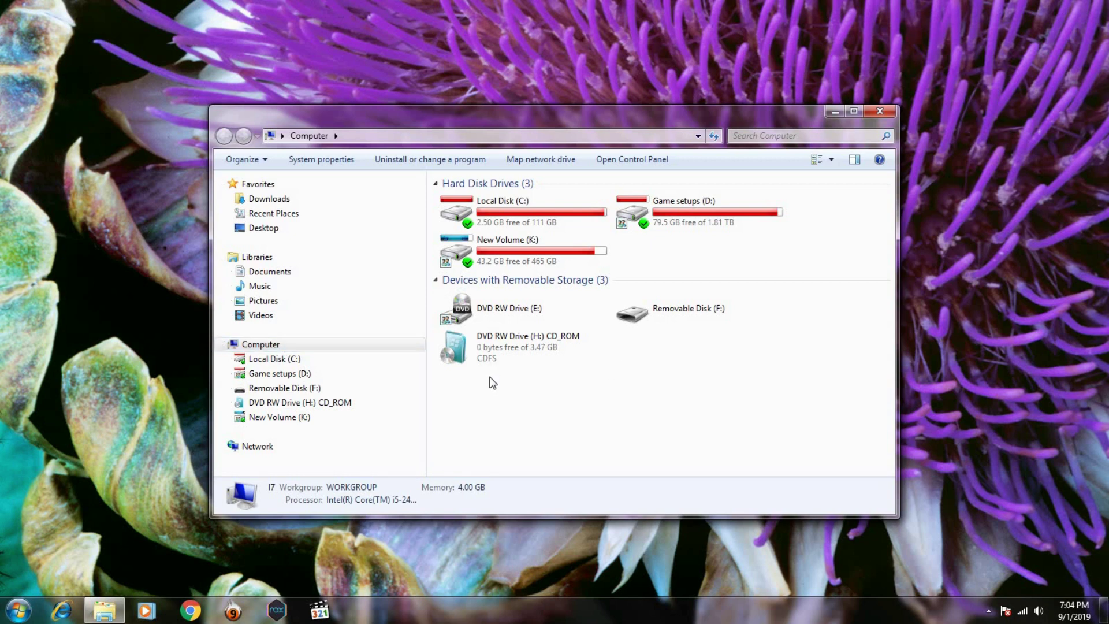
# Launch Computer Management via Manage on the Computer entry.
pyautogui.click(283, 346)
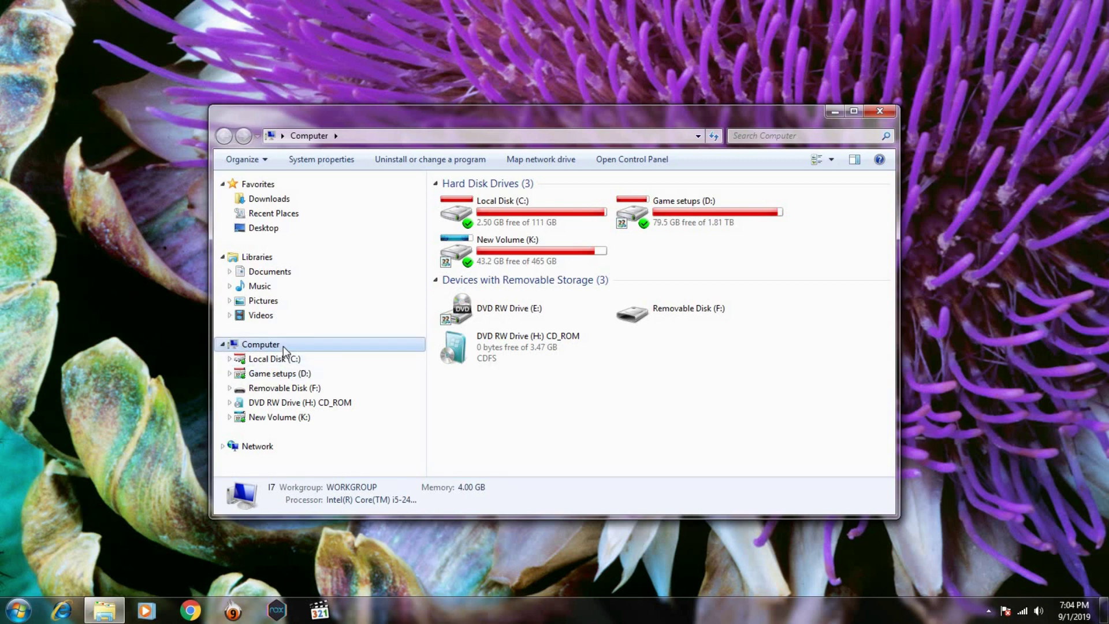
pyautogui.rightClick(283, 345)
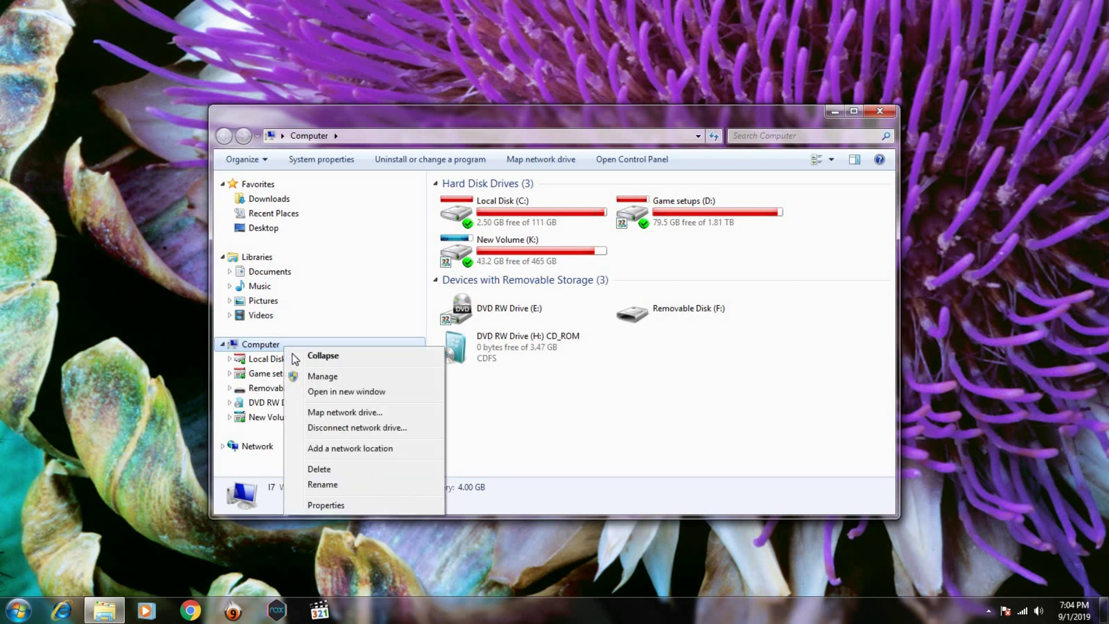
pyautogui.click(318, 380)
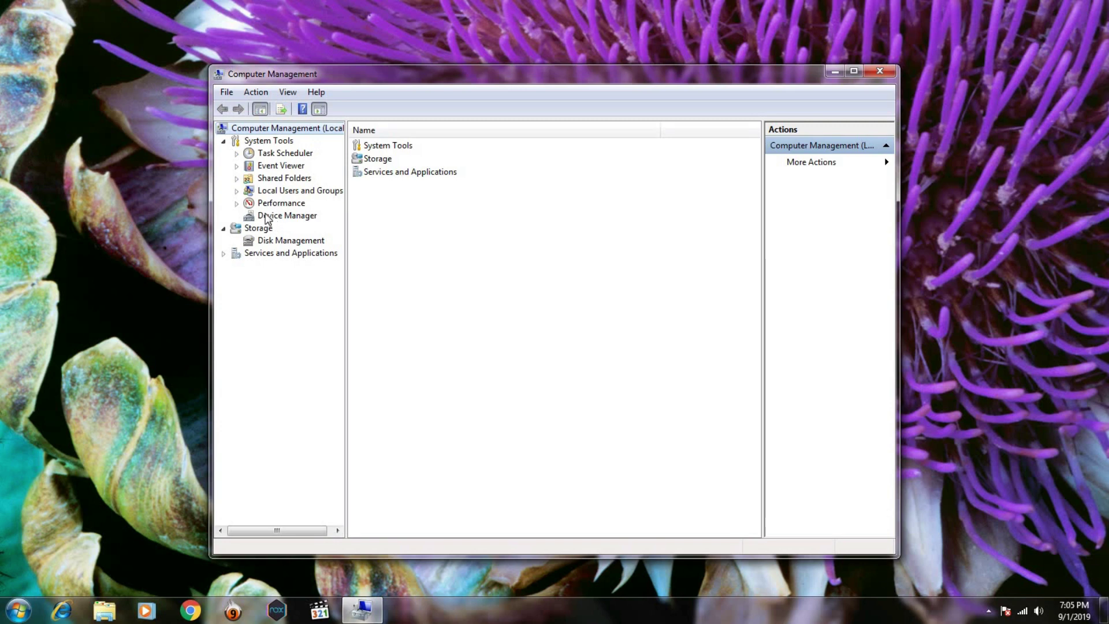
# In Disk Management, select Disk 7's 3.73 GB RAW (F:) partition.
pyautogui.click(265, 242)
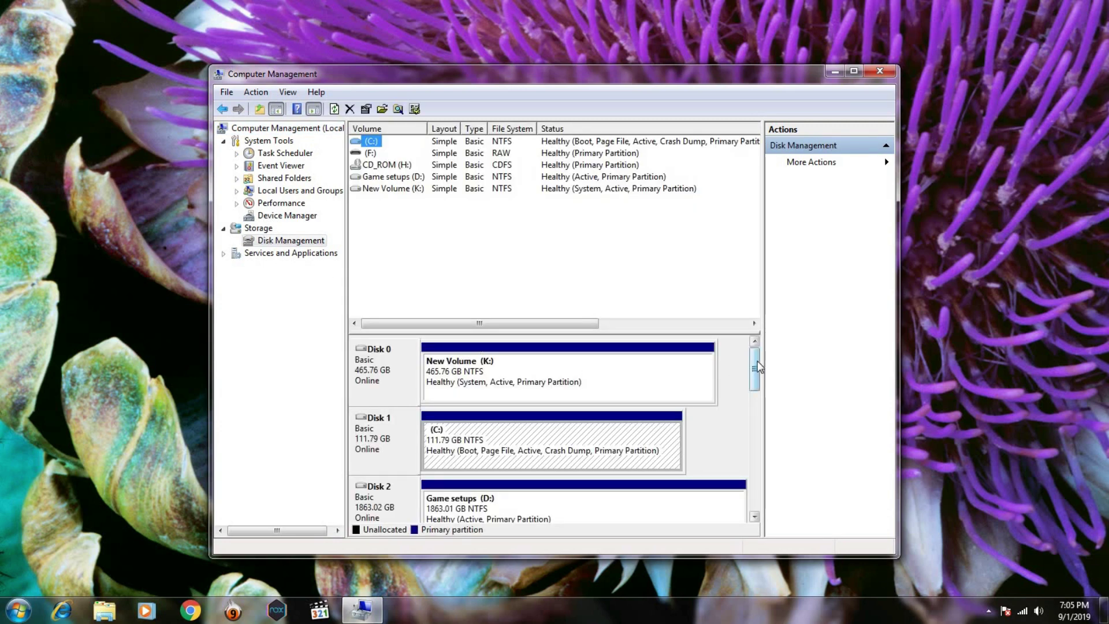
pyautogui.moveTo(755, 360); pyautogui.dragTo(744, 465)
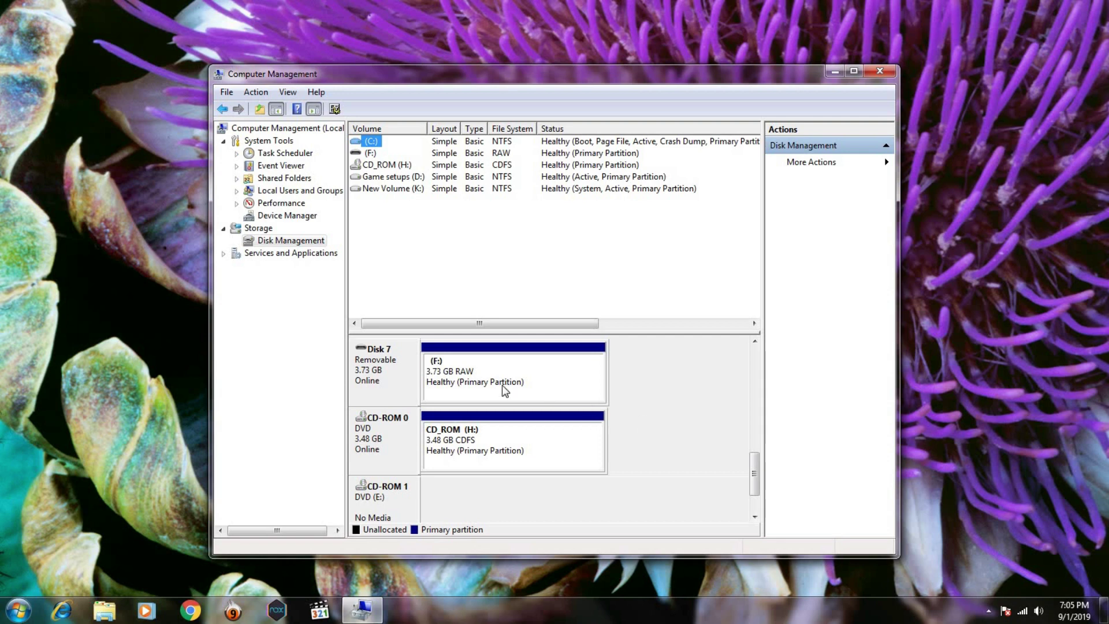
pyautogui.click(523, 372)
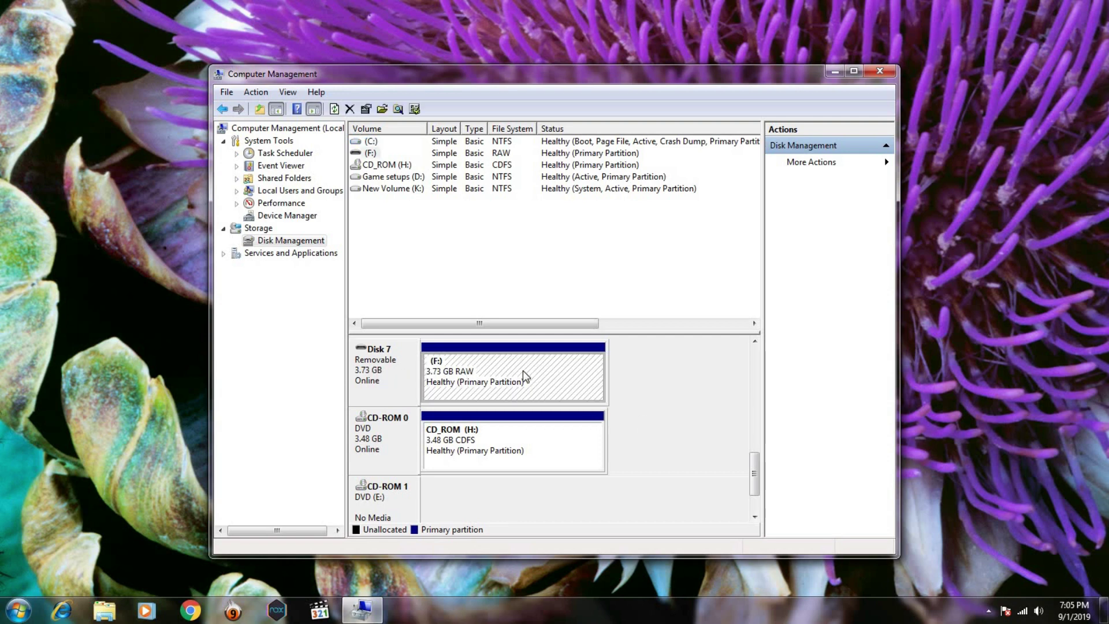
# Format the F: partition as FAT32 with label New Volume, confirming the data-loss warning.
pyautogui.rightClick(525, 377)
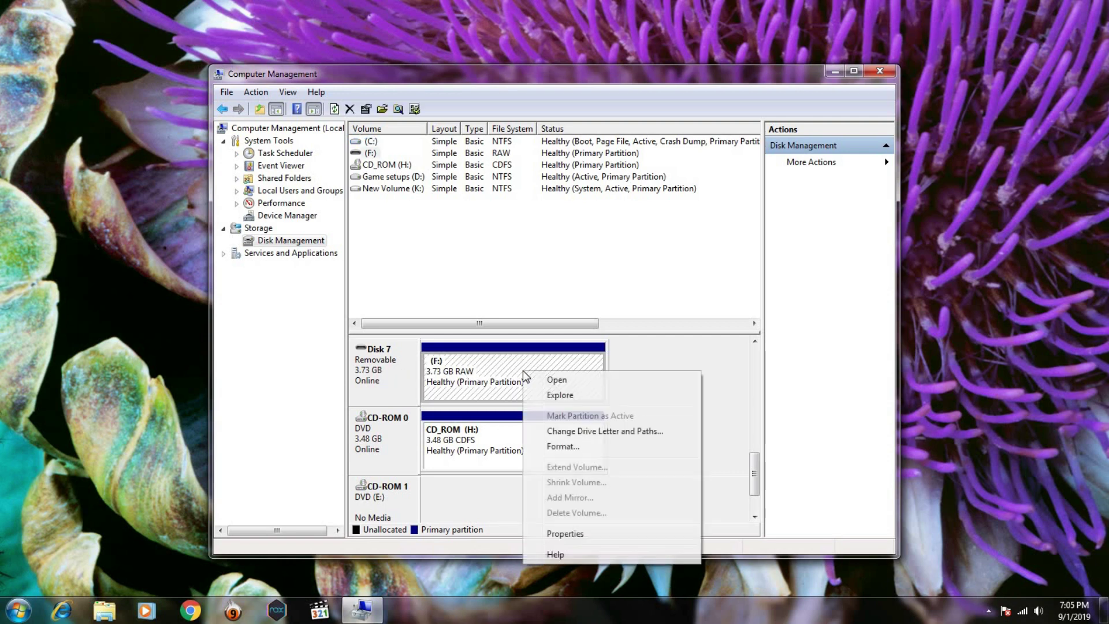
pyautogui.click(563, 447)
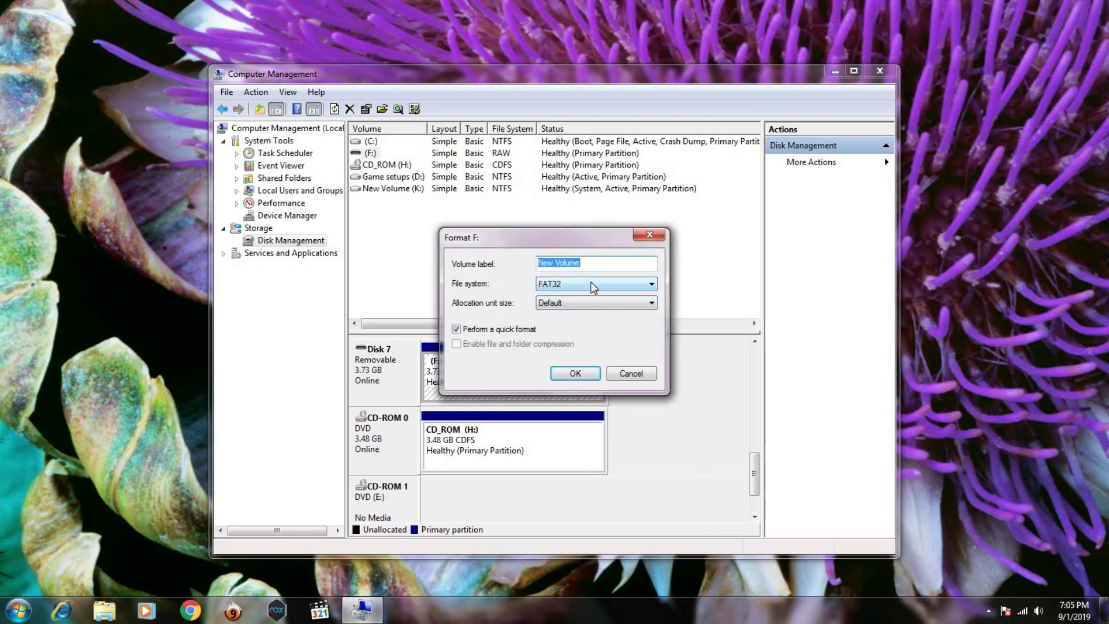
pyautogui.click(585, 374)
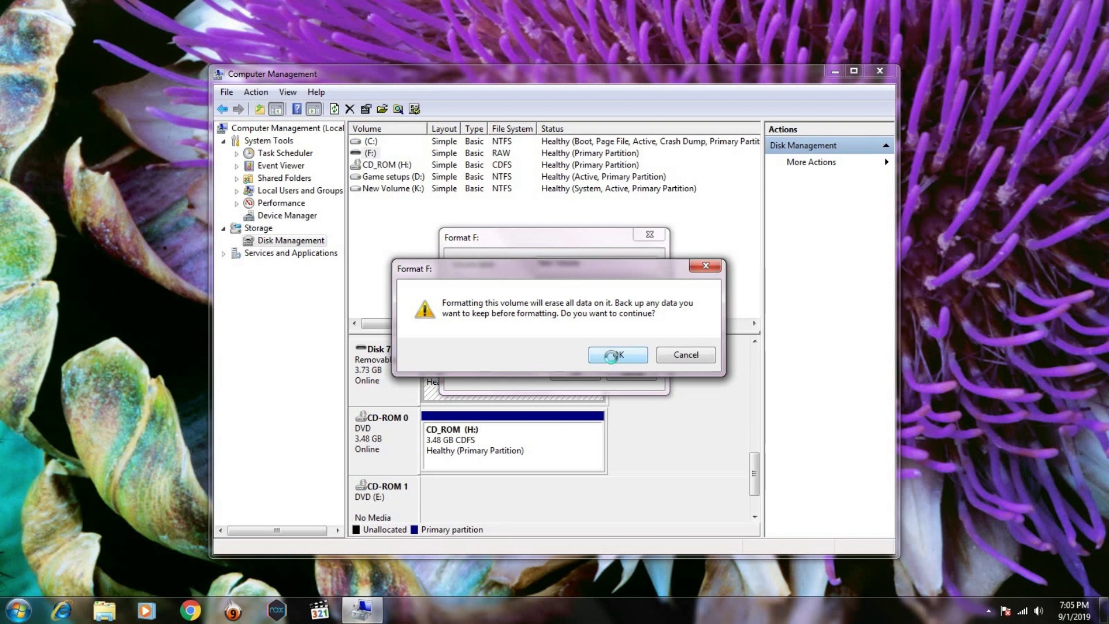
pyautogui.click(615, 357)
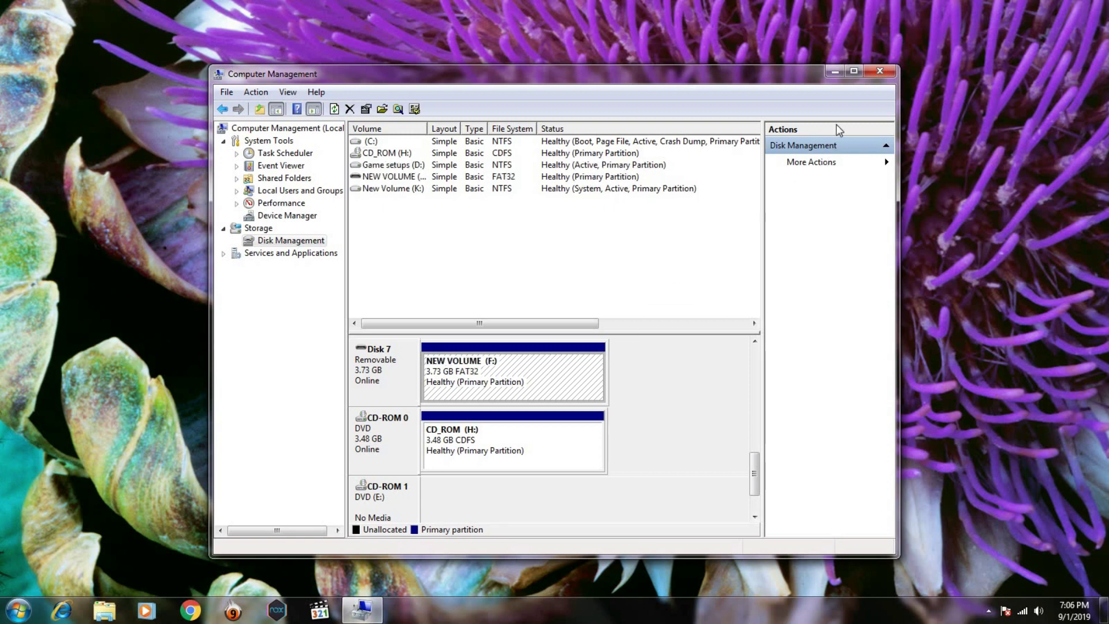
# Close Computer Management, check NEW VOLUME (F:) is empty with 3.72 GB free, and close Explorer.
pyautogui.click(880, 71)
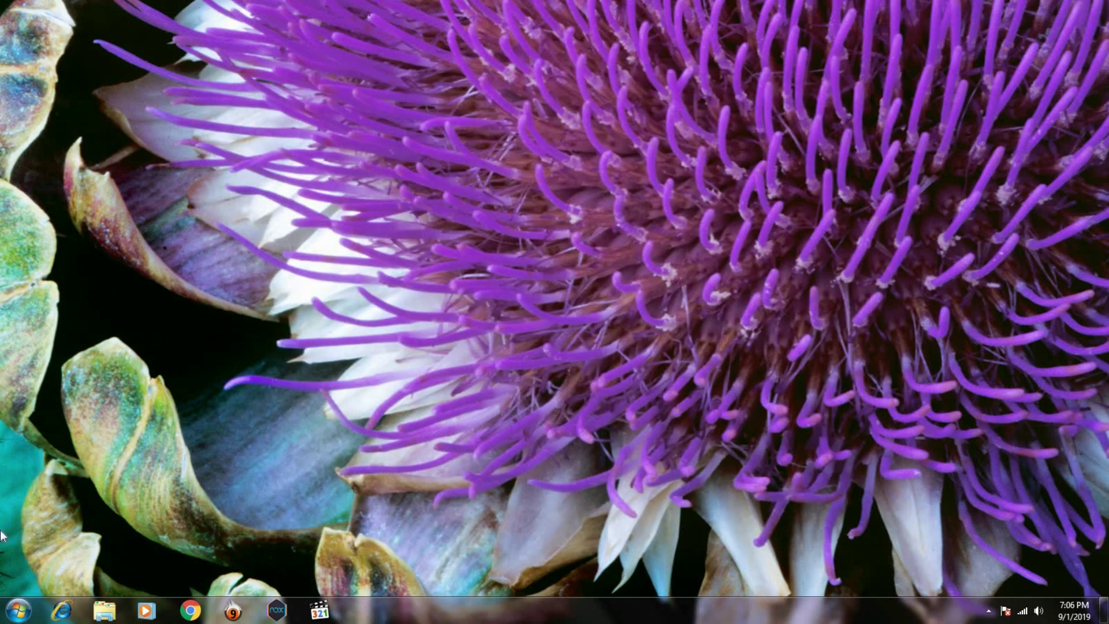
pyautogui.click(17, 610)
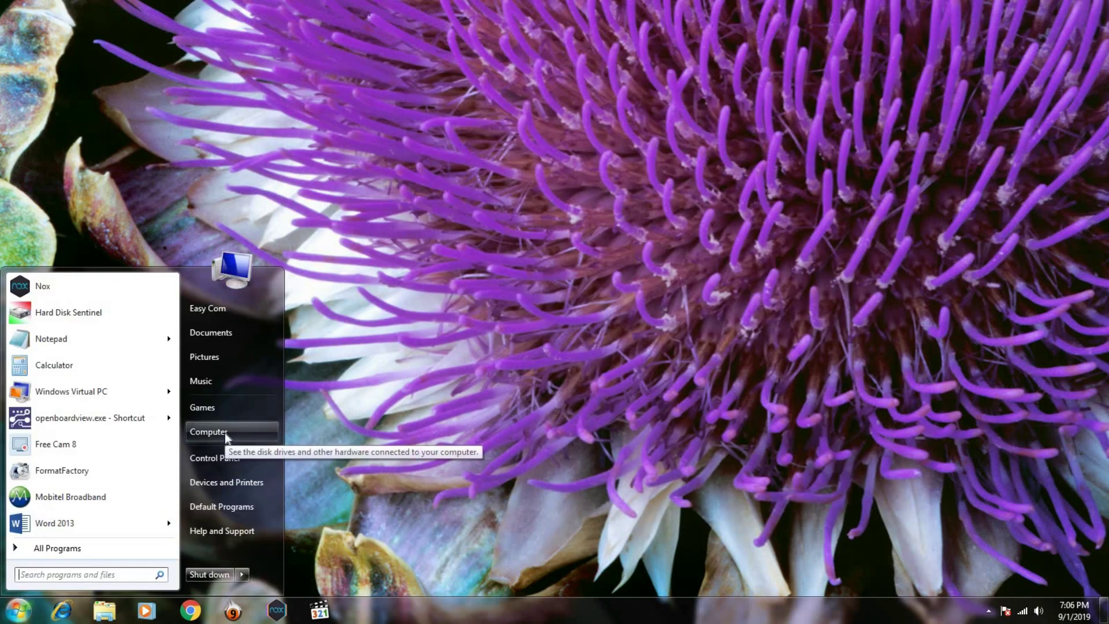
pyautogui.click(224, 432)
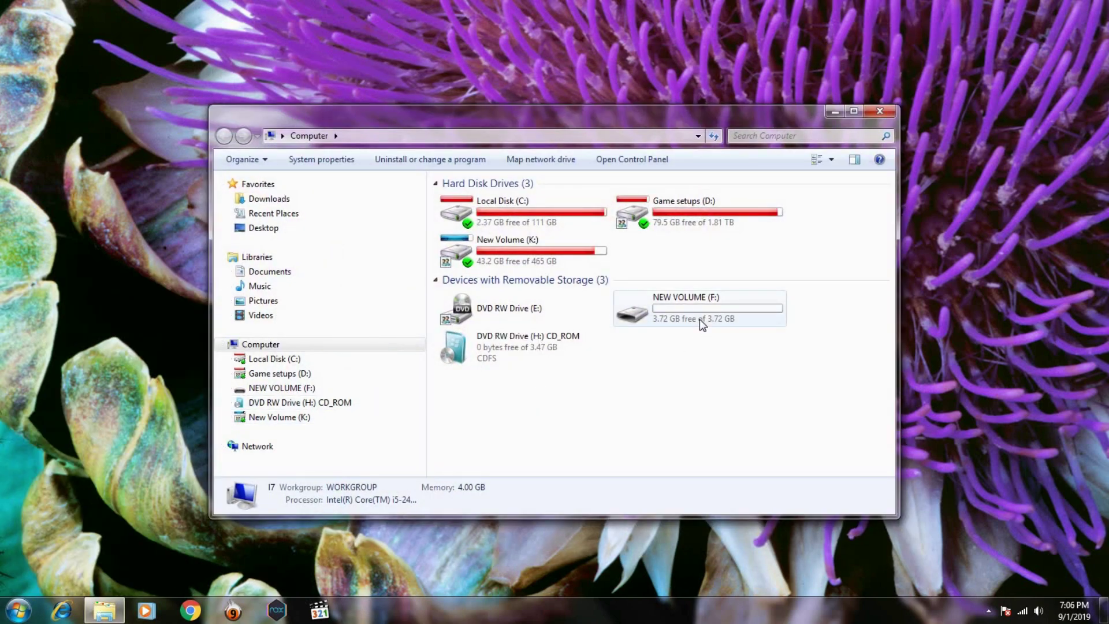
pyautogui.doubleClick(699, 319)
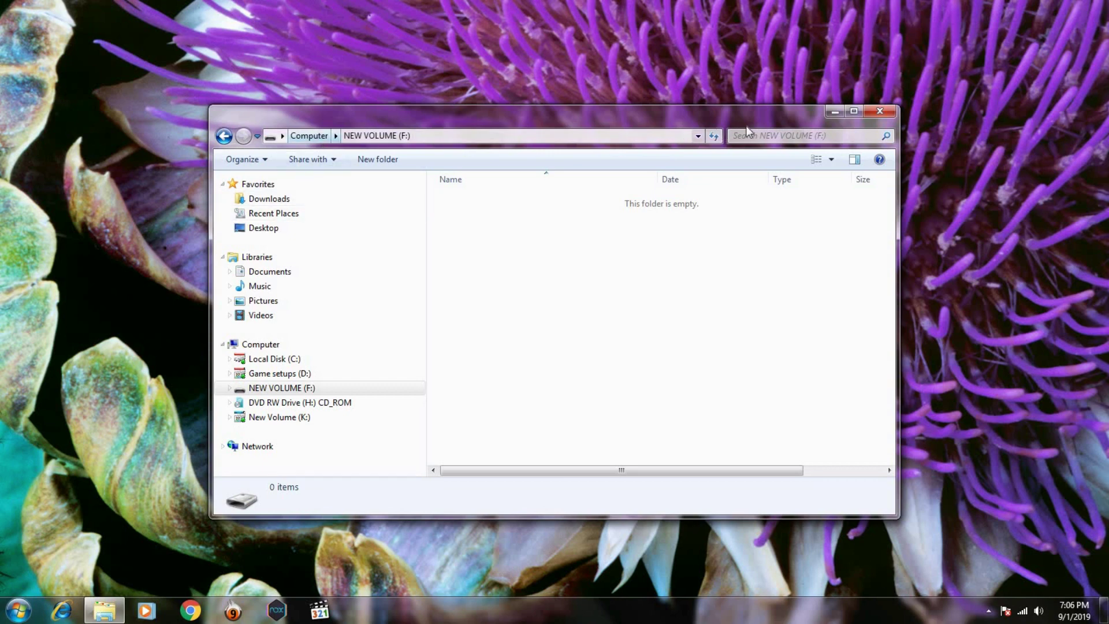
pyautogui.click(853, 112)
pyautogui.click(93, 26)
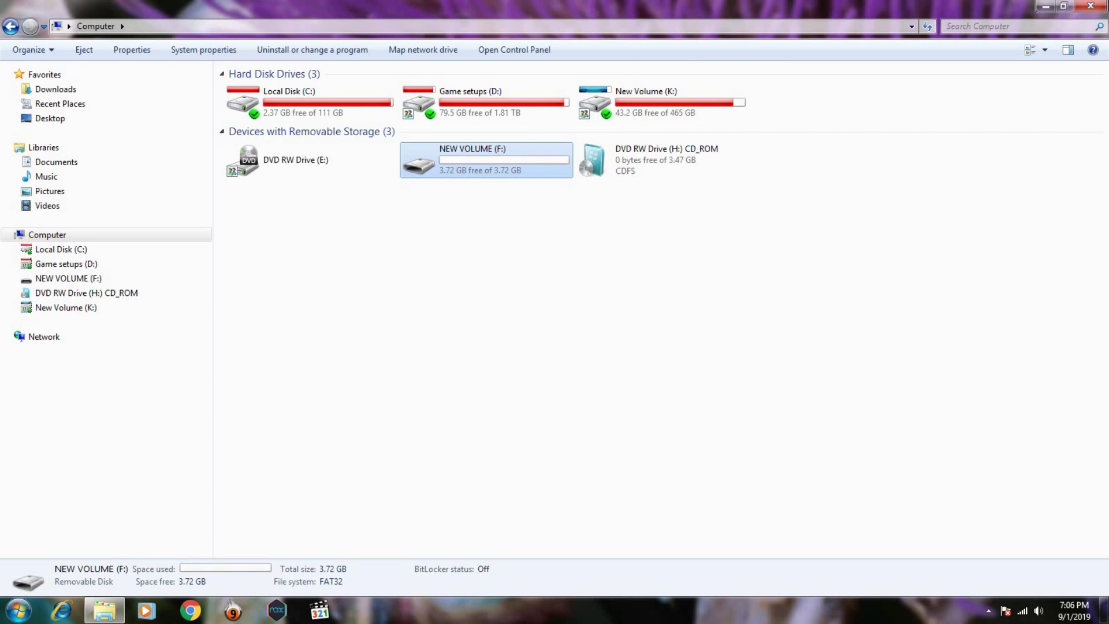
pyautogui.hotkey('alt', 'F4')
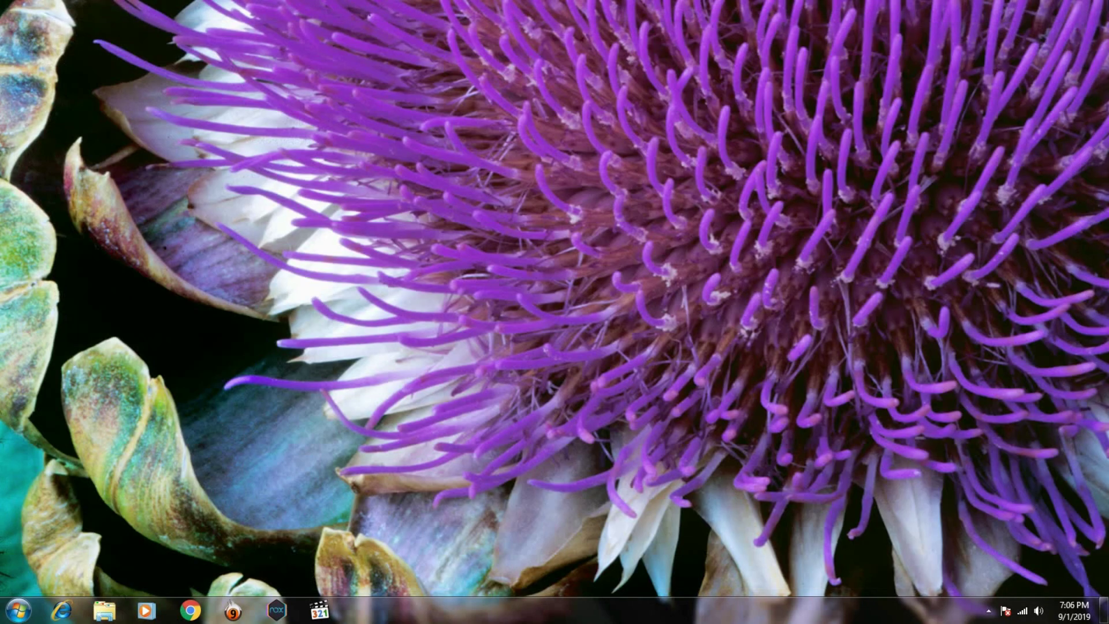